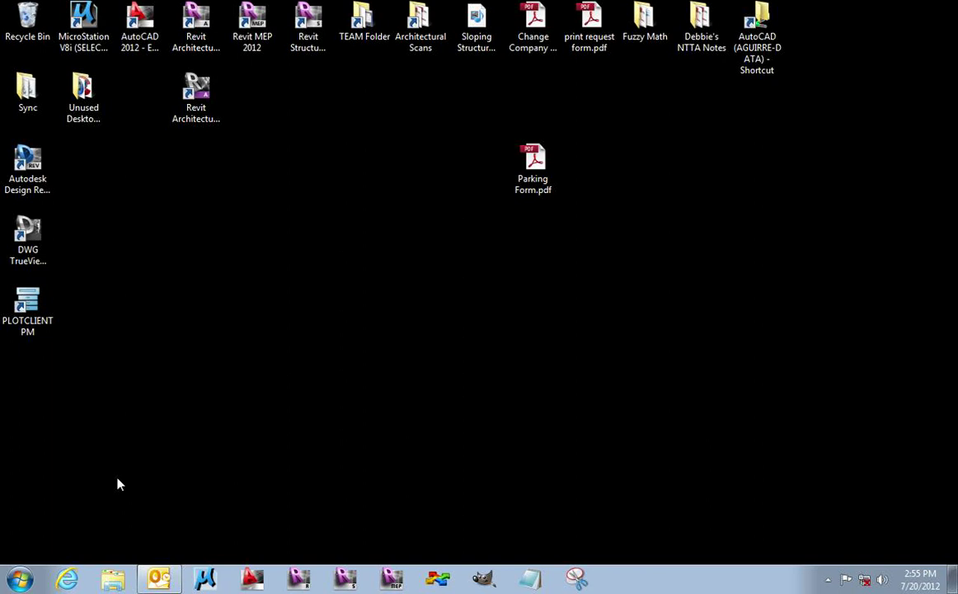
- Open the printing preferences of the Adobe PDF printer from Windows' Devices and Printers
{"action": "left_click", "coordinate": [19, 580]}
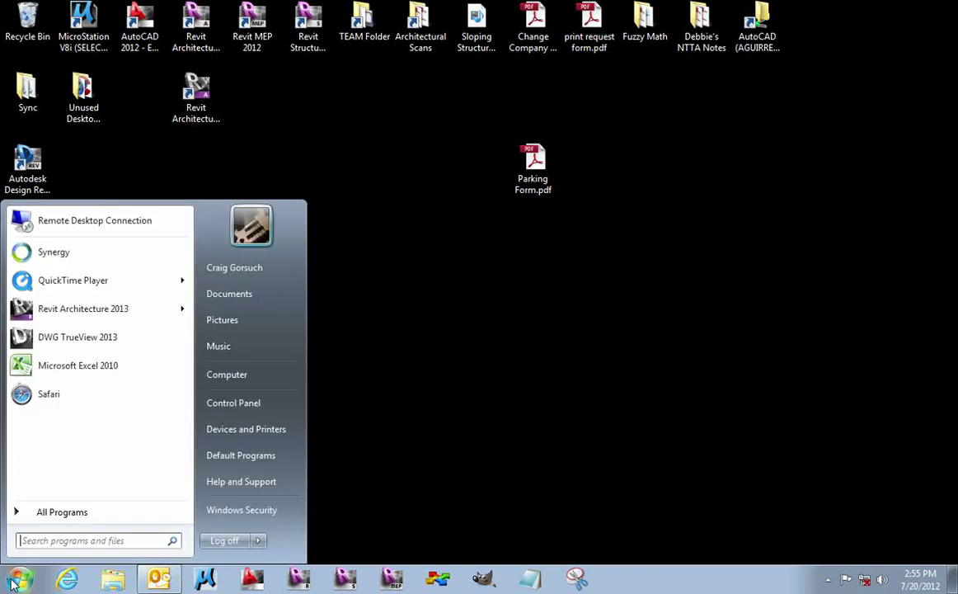
{"action": "left_click", "coordinate": [267, 429]}
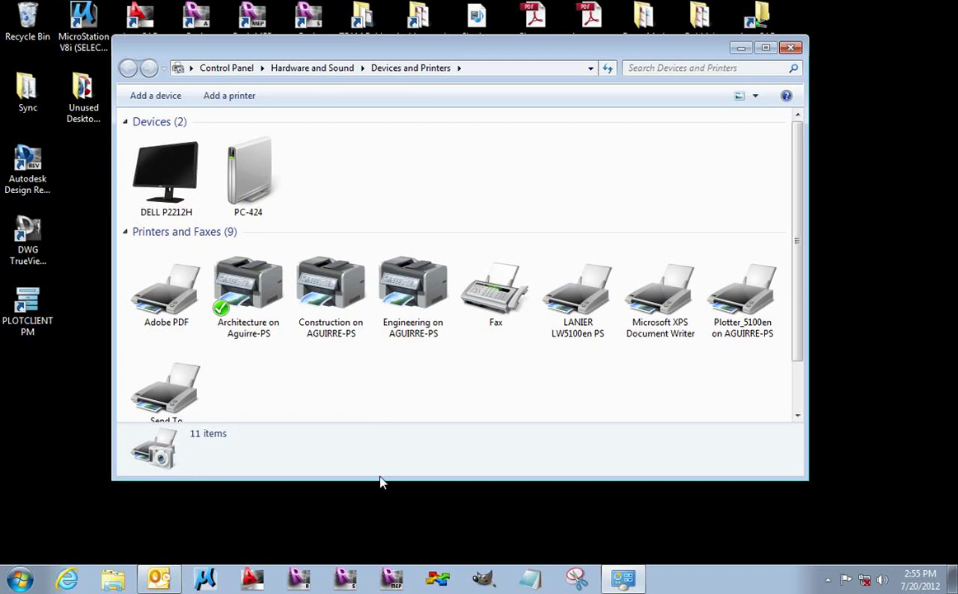
{"action": "left_click_drag", "start_coordinate": [380, 479], "coordinate": [381, 512]}
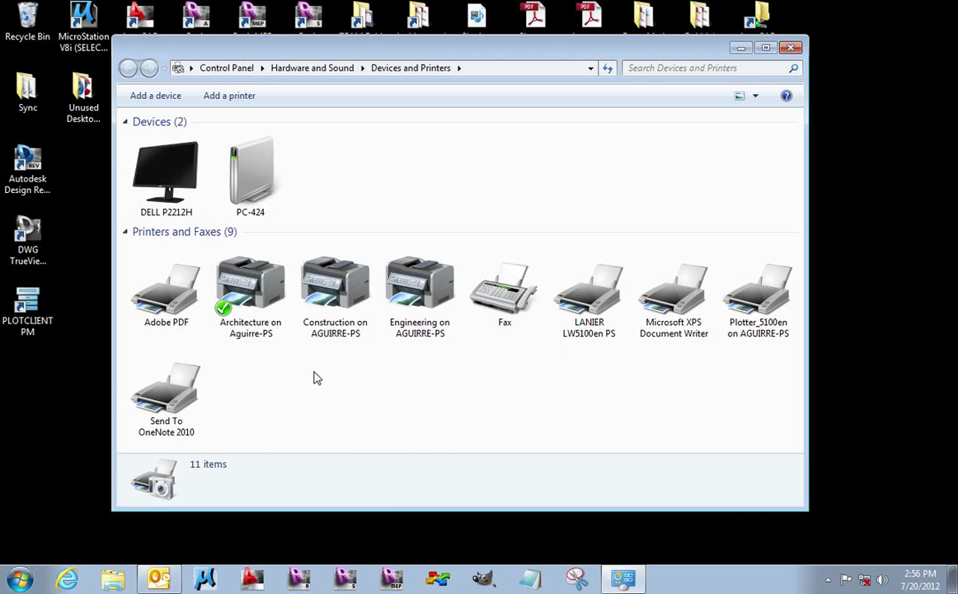
{"action": "left_click", "coordinate": [167, 291]}
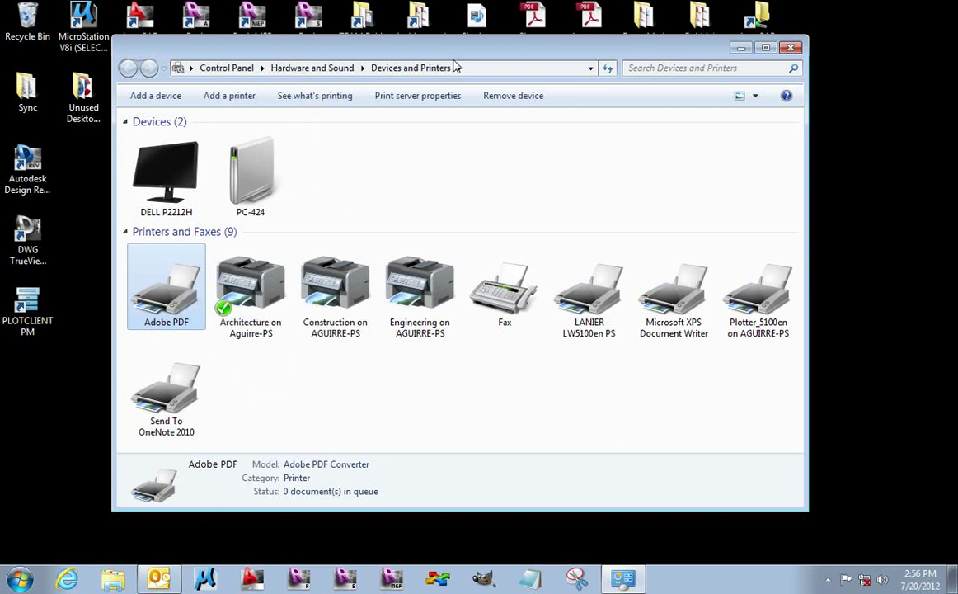
{"action": "left_click", "coordinate": [20, 580]}
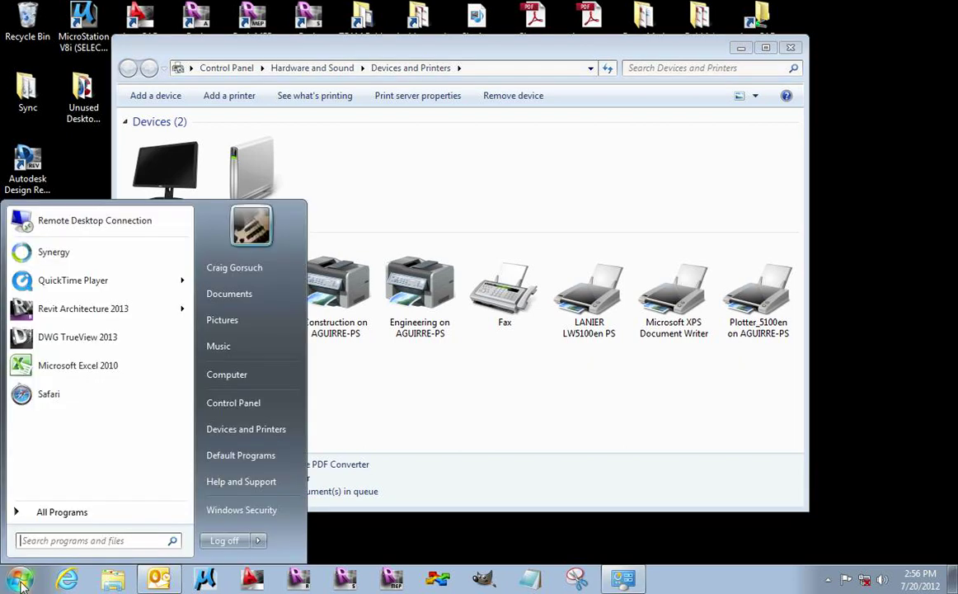
{"action": "left_click", "coordinate": [291, 429]}
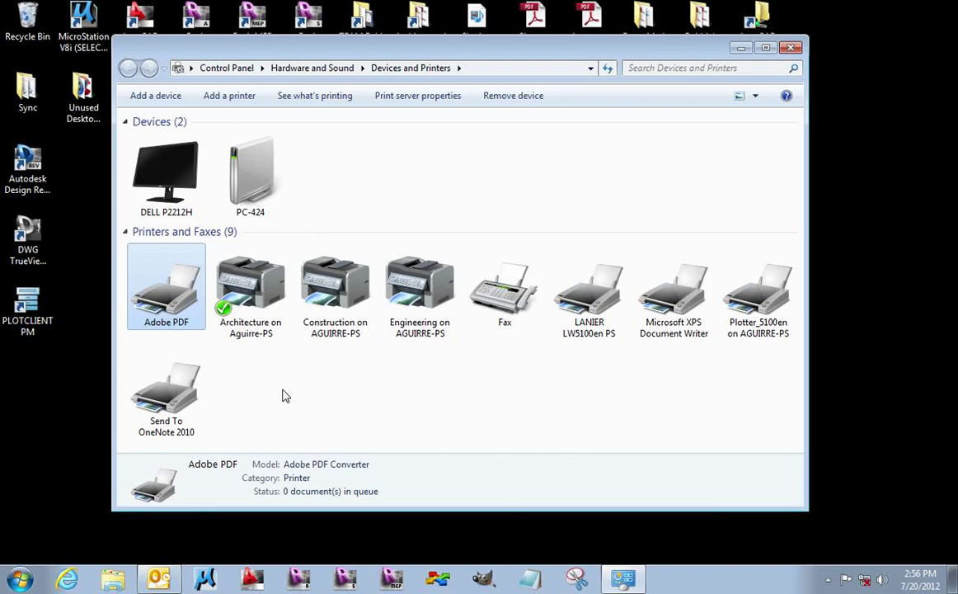
{"action": "right_click", "coordinate": [185, 290]}
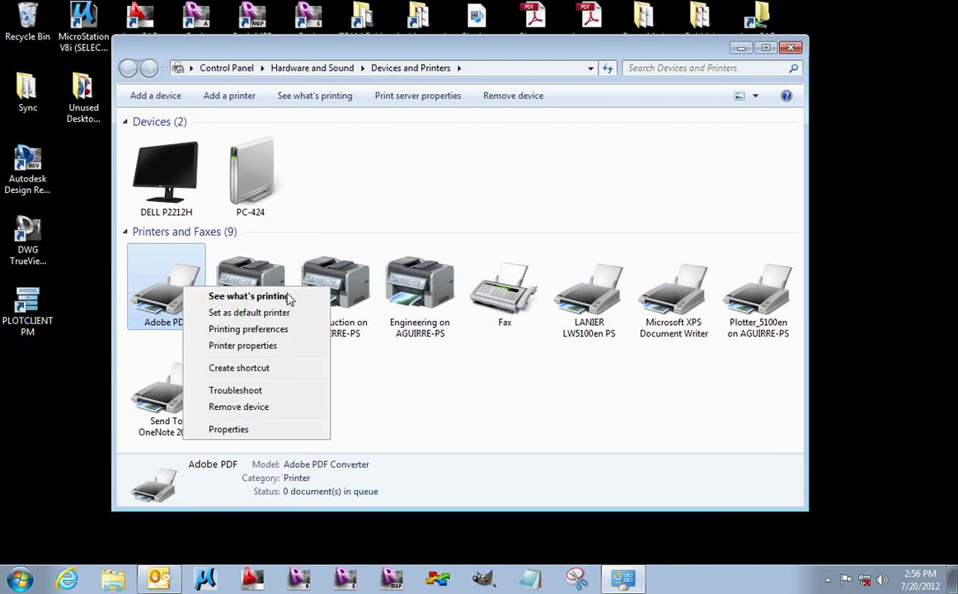
{"action": "left_click", "coordinate": [293, 332]}
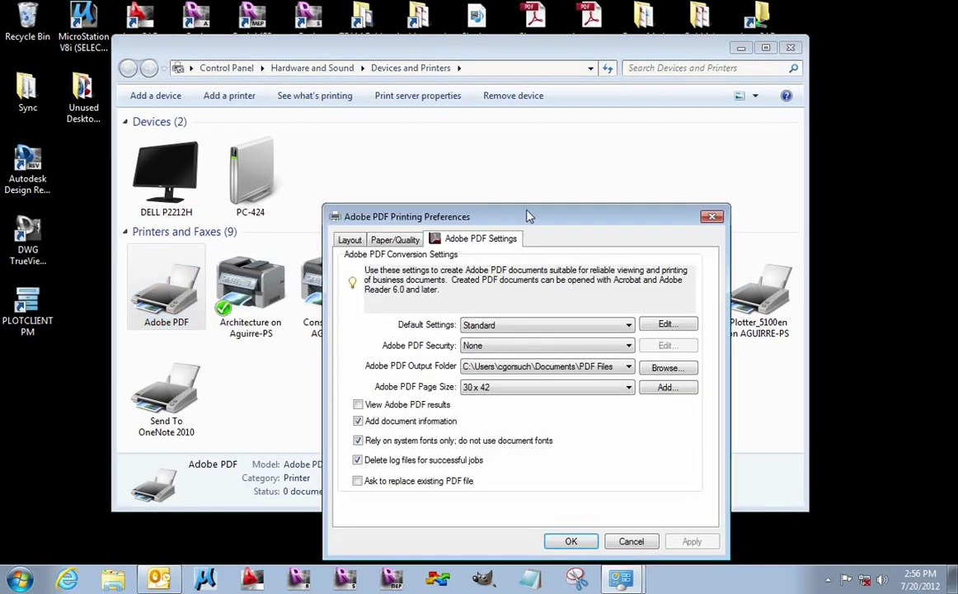
{"action": "left_click_drag", "start_coordinate": [525, 214], "coordinate": [517, 192]}
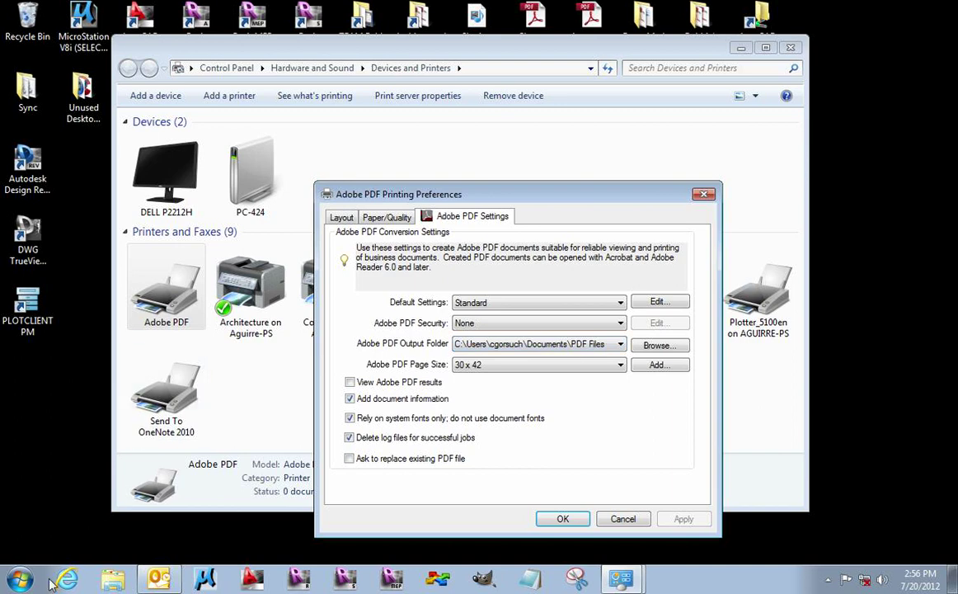
- Examine the PDF Files folder in the Documents library and browse the folder choices for the Adobe PDF output location
{"action": "left_click", "coordinate": [18, 581]}
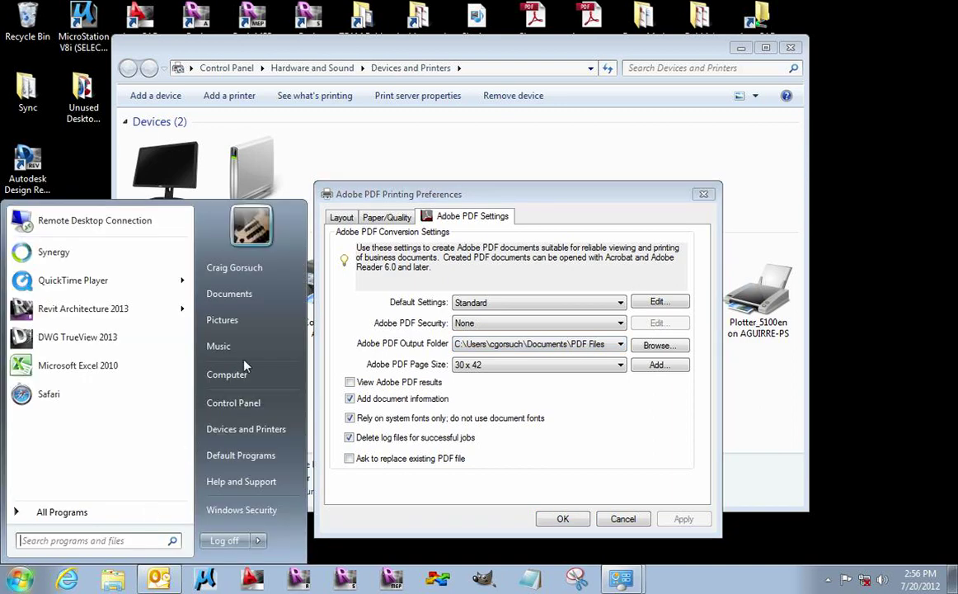
{"action": "left_click", "coordinate": [235, 294]}
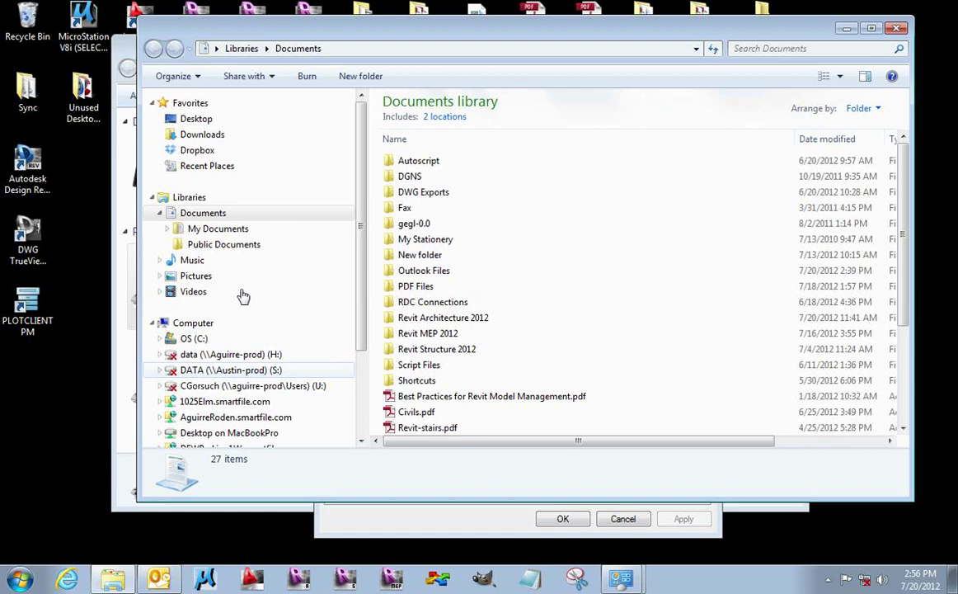
{"action": "double_click", "coordinate": [457, 293]}
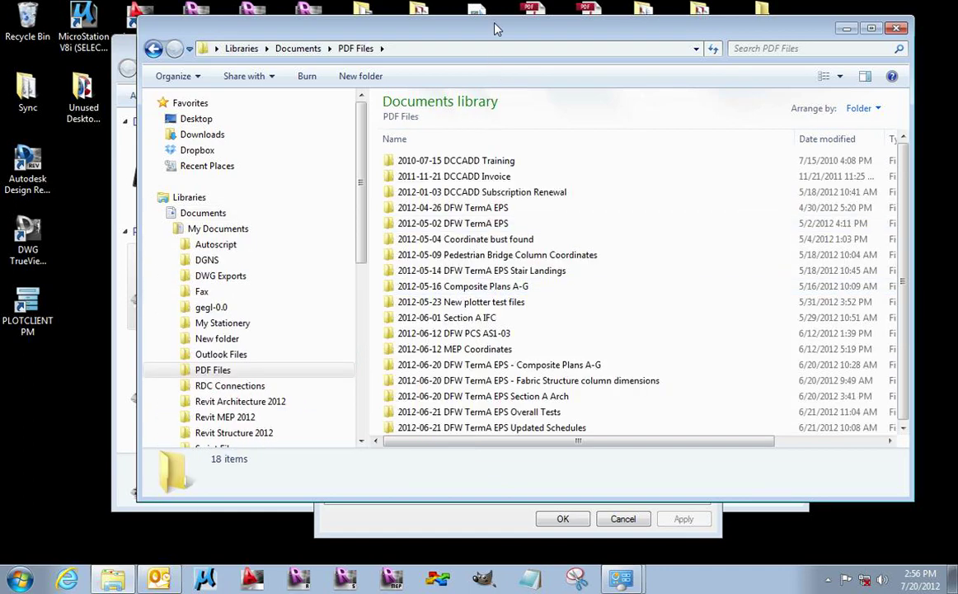
{"action": "left_click_drag", "start_coordinate": [445, 26], "coordinate": [371, 25]}
{"action": "left_click_drag", "start_coordinate": [785, 191], "coordinate": [786, 192]}
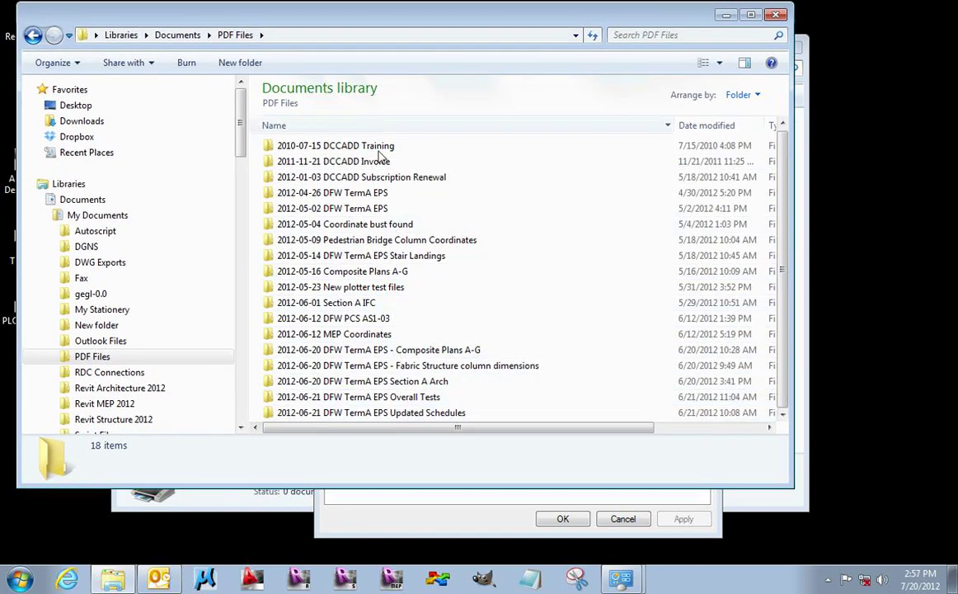
{"action": "left_click", "coordinate": [775, 15]}
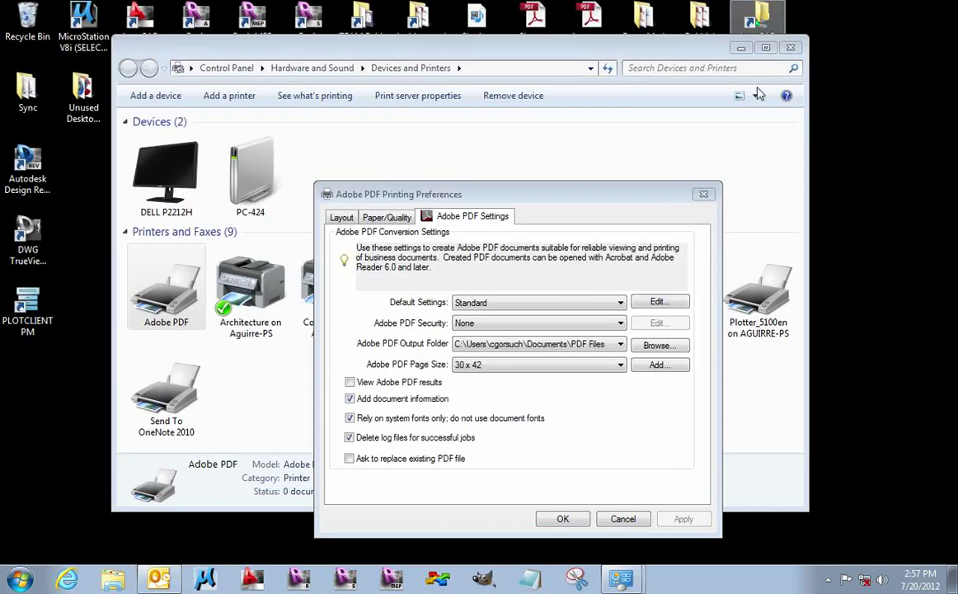
{"action": "left_click", "coordinate": [658, 347]}
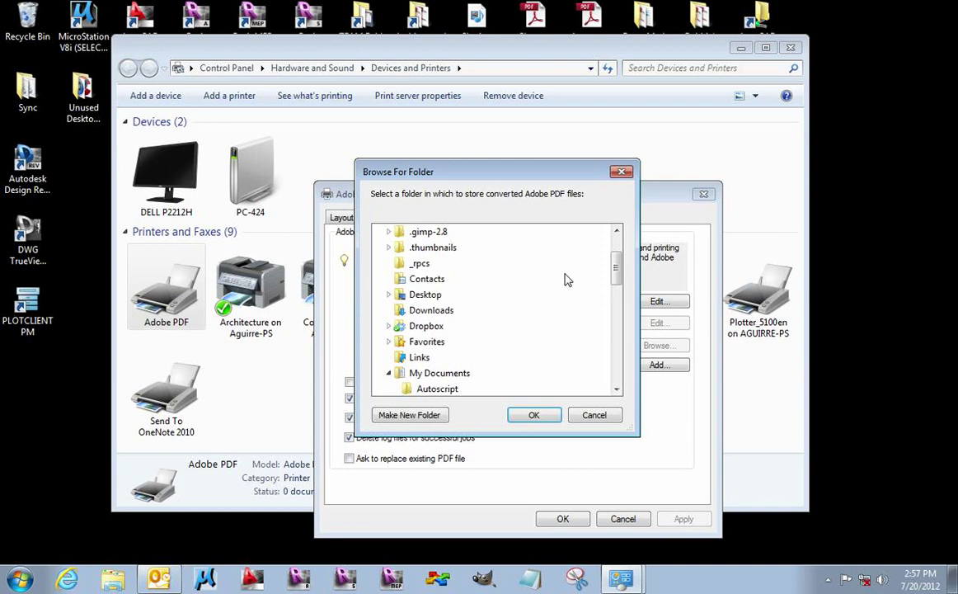
{"action": "left_click", "coordinate": [575, 415]}
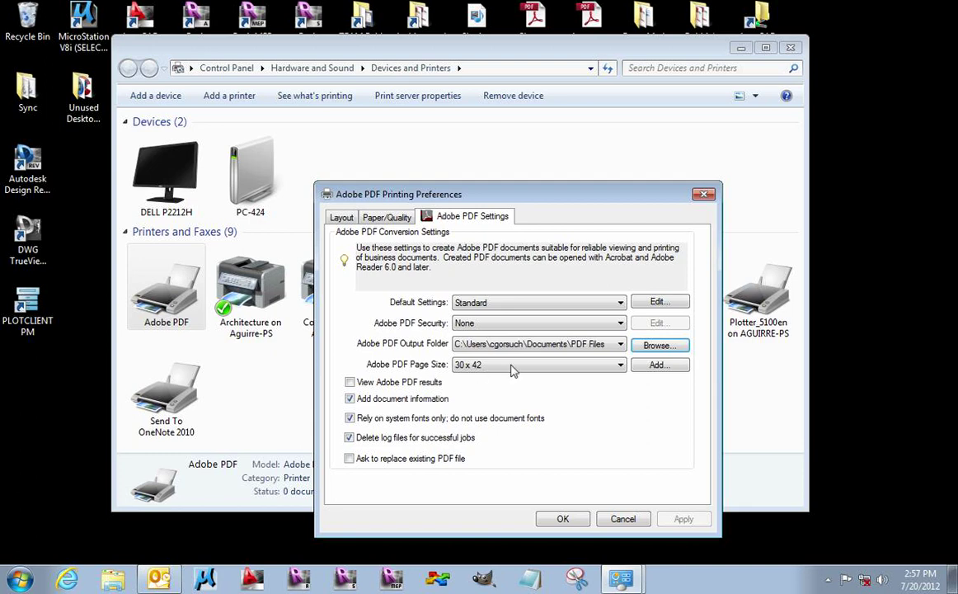
- Add a custom Adobe PDF paper size named 22 x 34 with a width of 22 and a height of 34 inches
{"action": "left_click", "coordinate": [618, 366]}
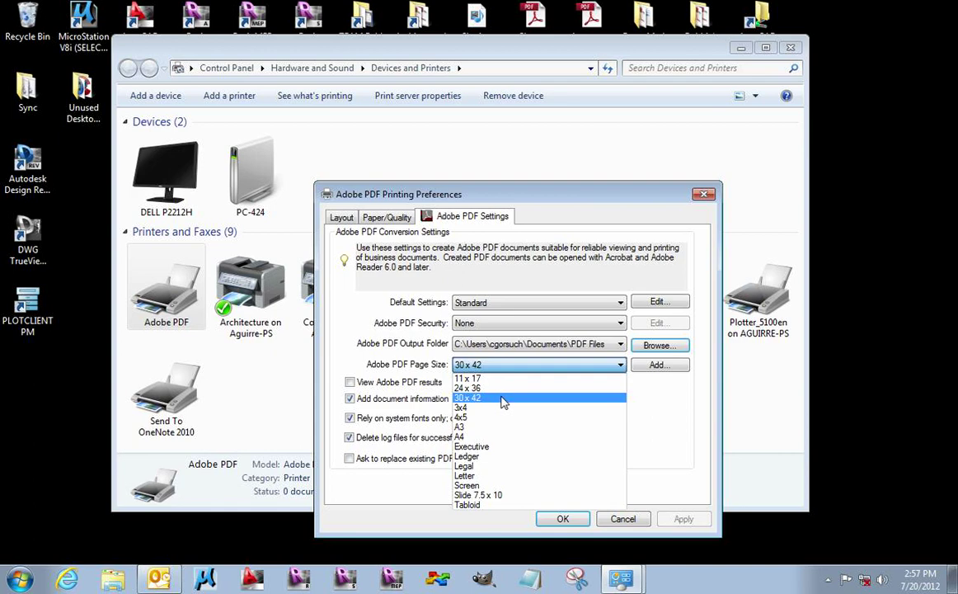
{"action": "left_click", "coordinate": [666, 371]}
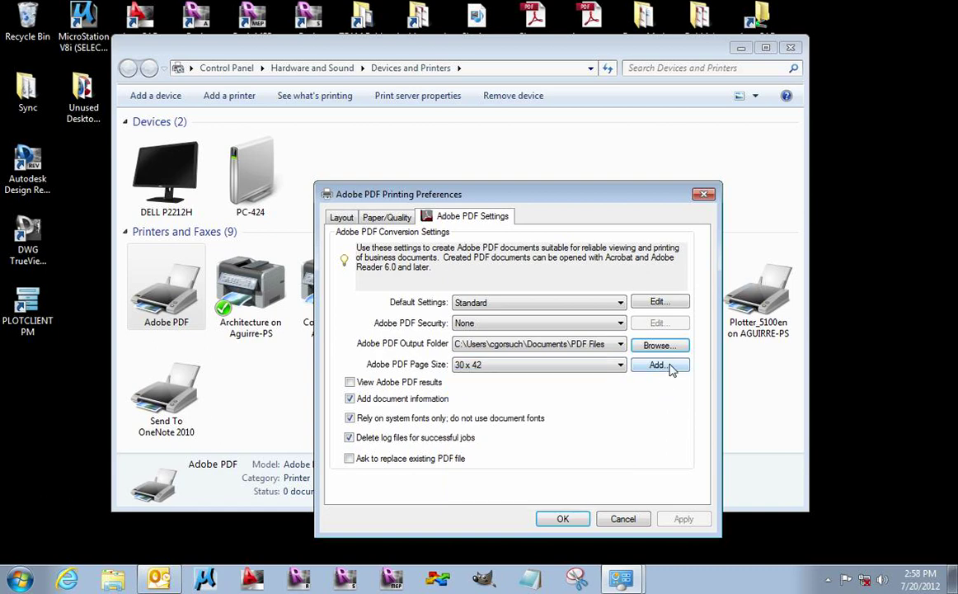
{"action": "left_click", "coordinate": [670, 367]}
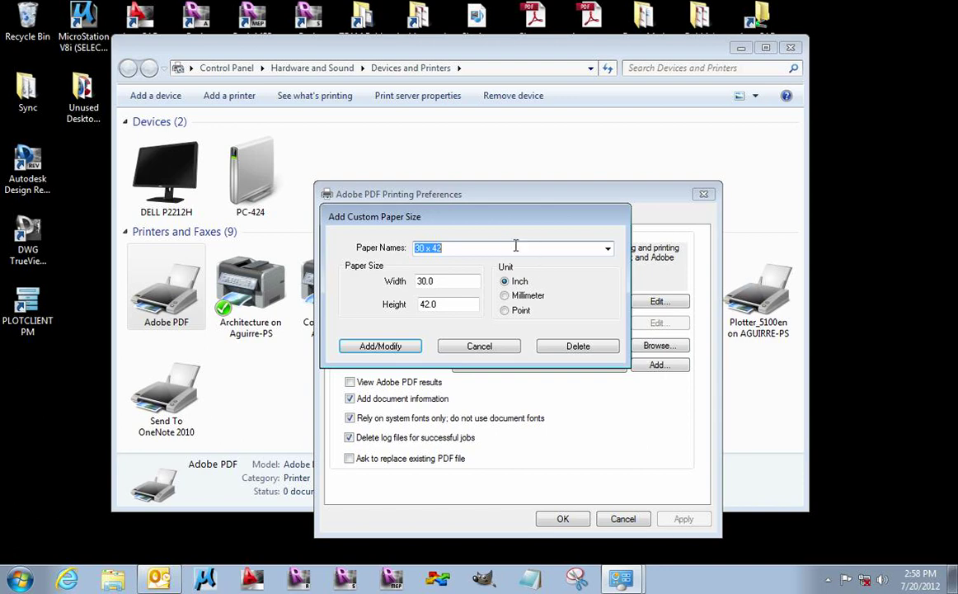
{"action": "left_click_drag", "start_coordinate": [508, 212], "coordinate": [477, 162]}
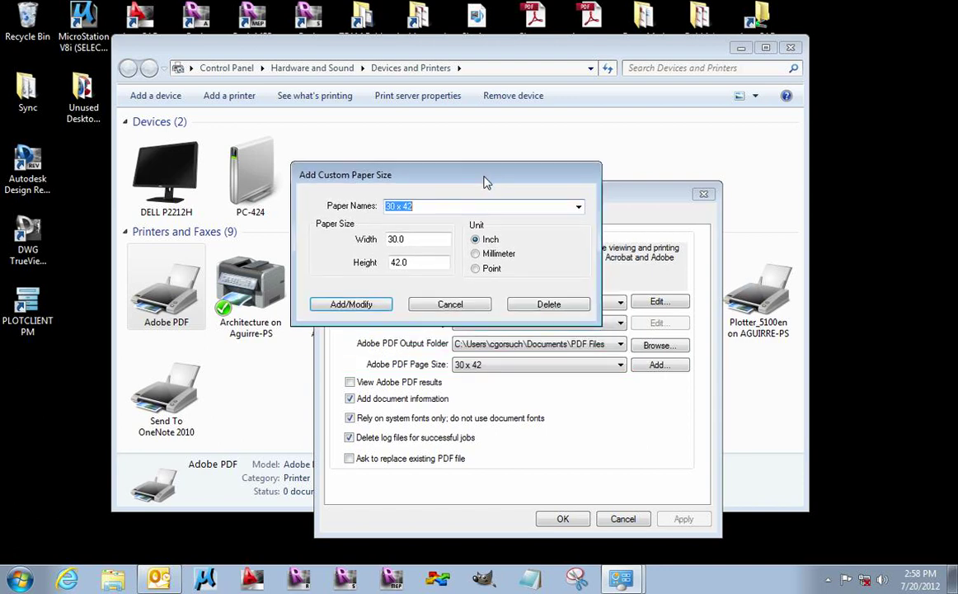
{"action": "left_click", "coordinate": [423, 204]}
{"action": "left_click", "coordinate": [579, 206]}
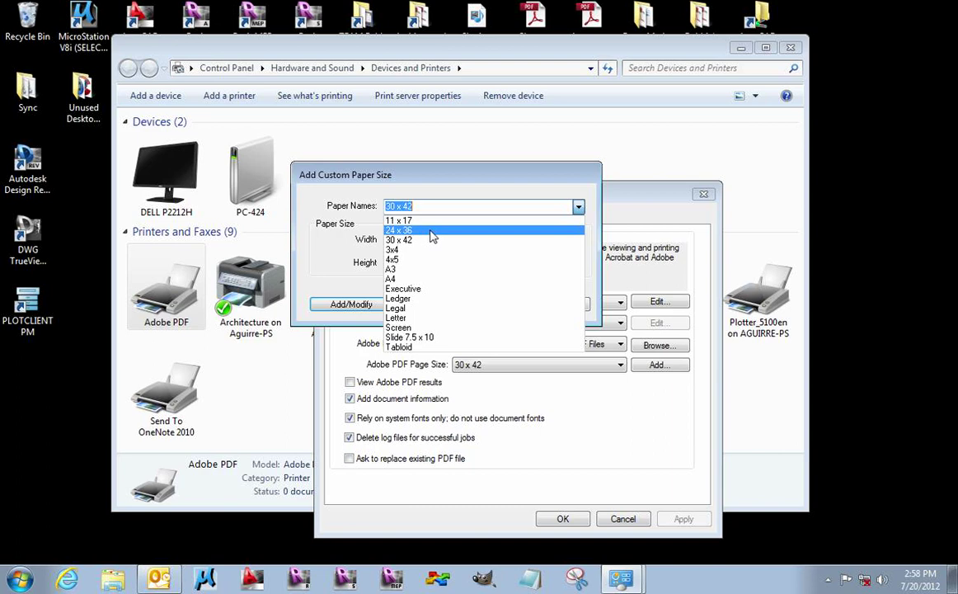
{"action": "left_click", "coordinate": [429, 231]}
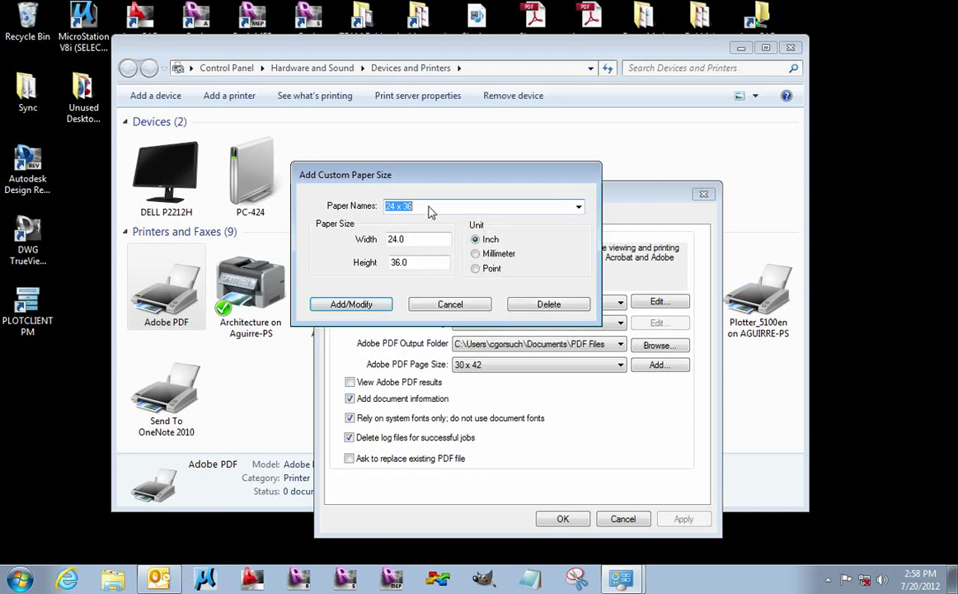
{"action": "type", "text": "22 x 34"}
{"action": "left_click_drag", "start_coordinate": [421, 237], "coordinate": [375, 247]}
{"action": "type", "text": "22"}
{"action": "key", "text": "Tab"}
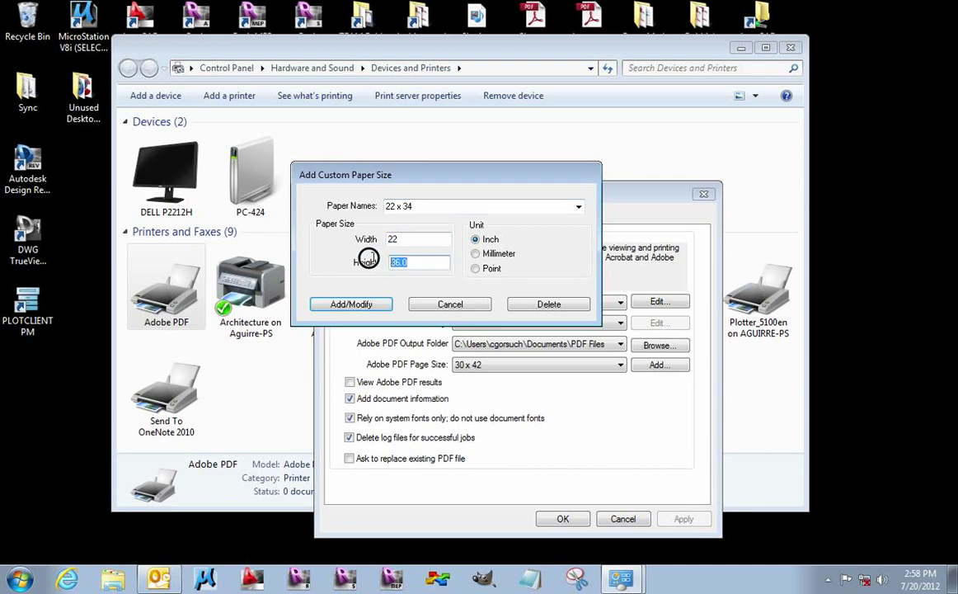
{"action": "type", "text": "30 x 4"}
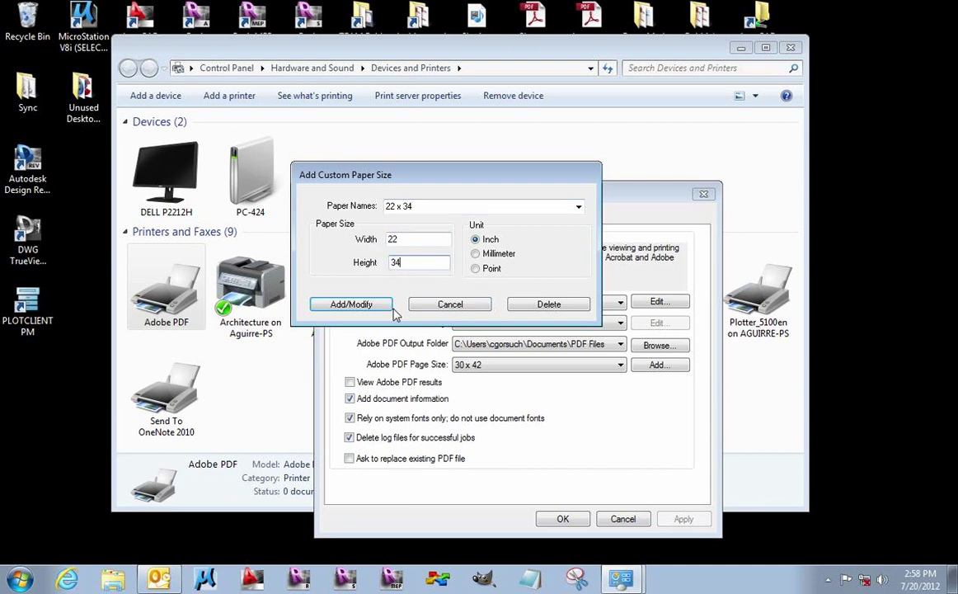
{"action": "left_click", "coordinate": [376, 305]}
- Check the available Adobe PDF page sizes and try switching View Adobe PDF results on and back off
{"action": "left_click", "coordinate": [542, 365]}
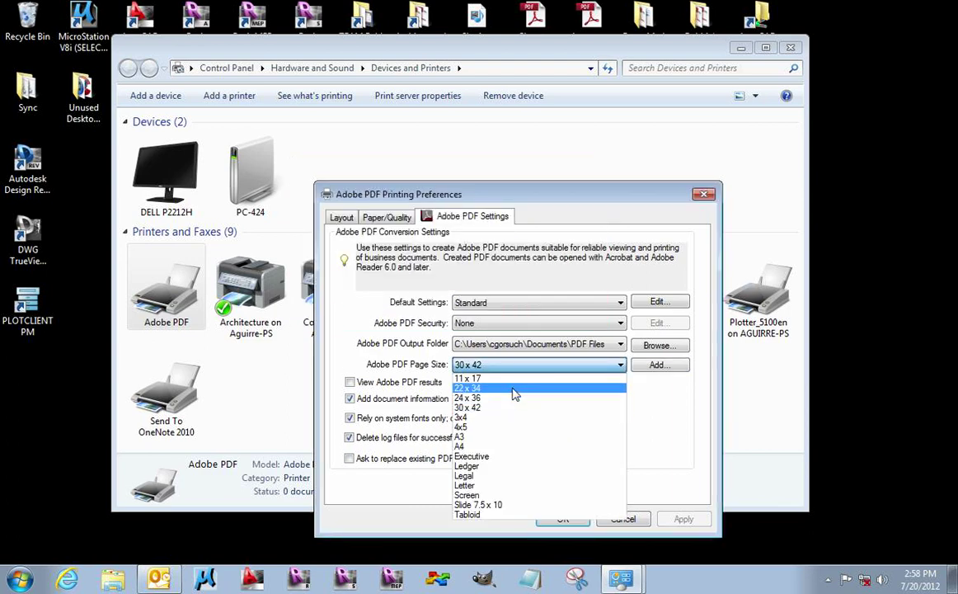
{"action": "left_click", "coordinate": [587, 358]}
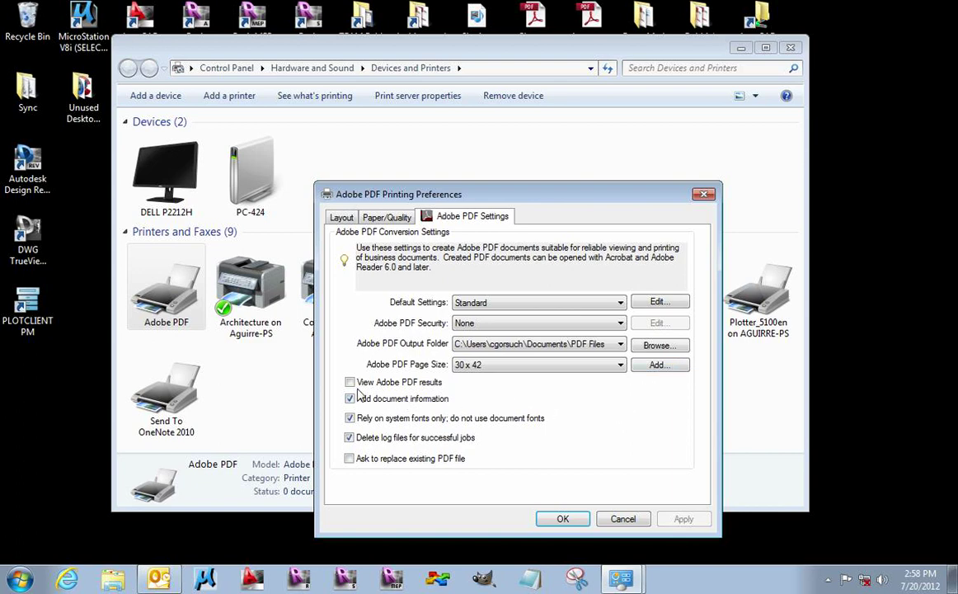
{"action": "left_click", "coordinate": [451, 386]}
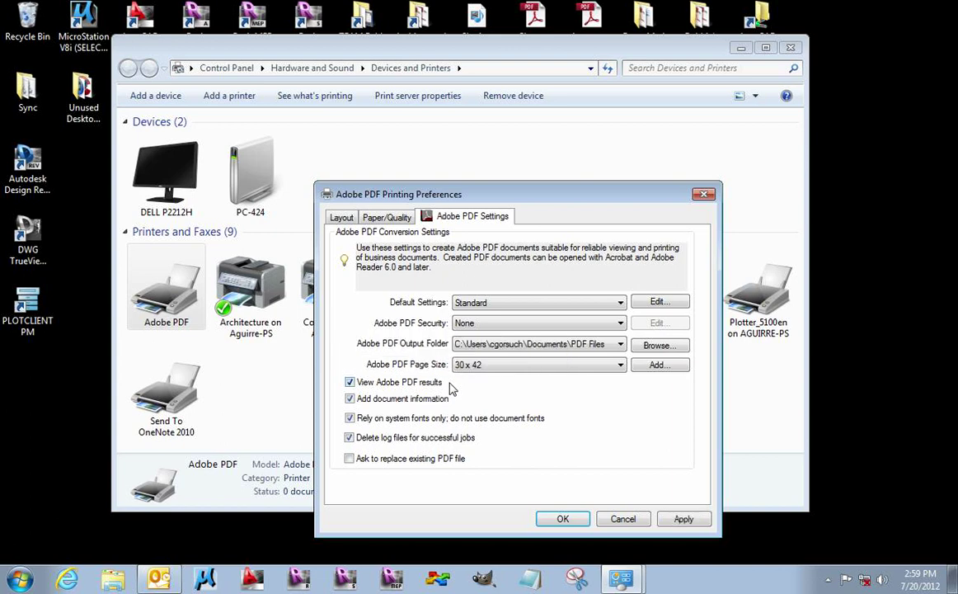
{"action": "left_click", "coordinate": [350, 382]}
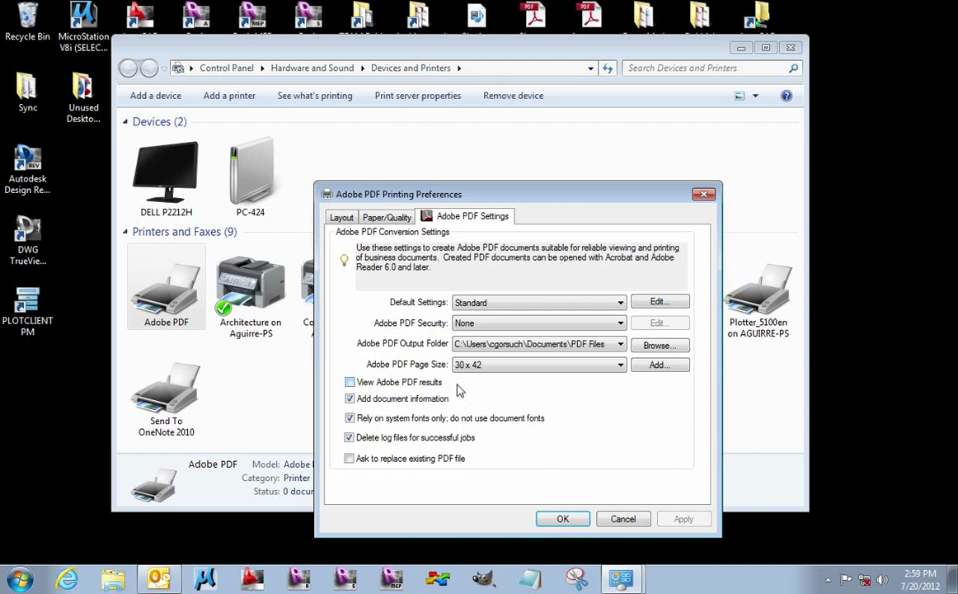
- Set the Adobe PDF printer's page orientation to Landscape
{"action": "mouse_move", "coordinate": [415, 428]}
{"action": "left_click", "coordinate": [342, 218]}
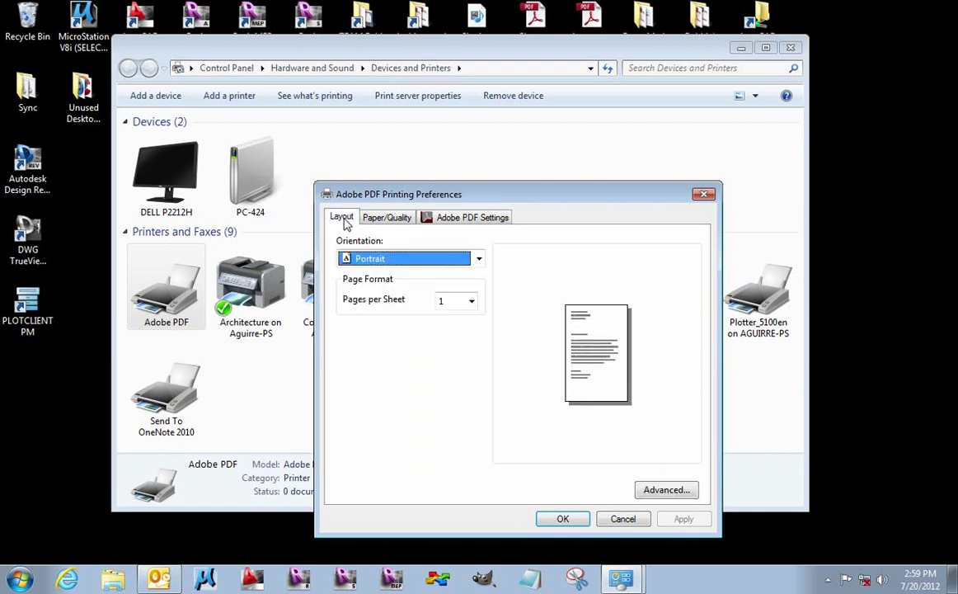
{"action": "left_click", "coordinate": [400, 259]}
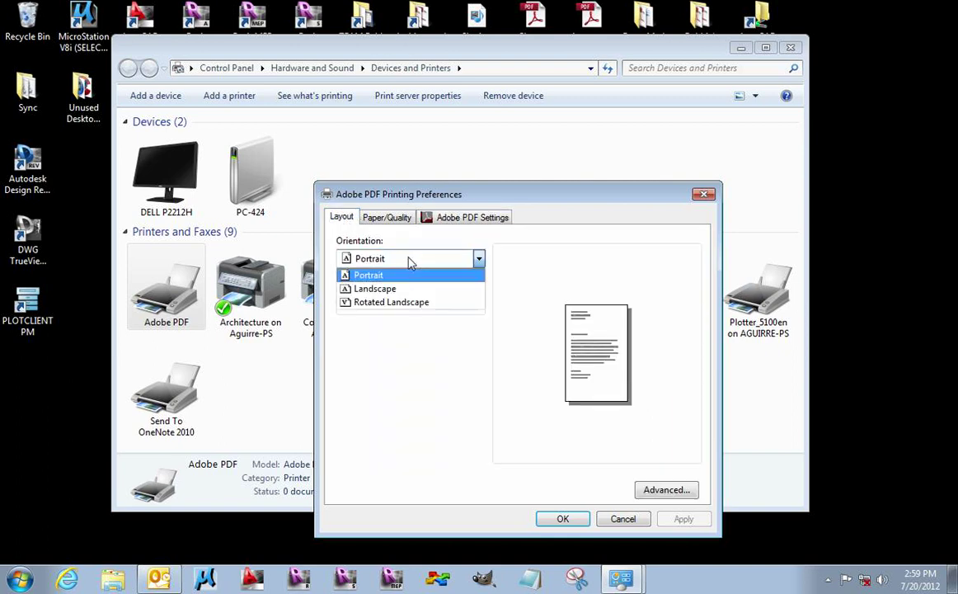
{"action": "left_click", "coordinate": [391, 288]}
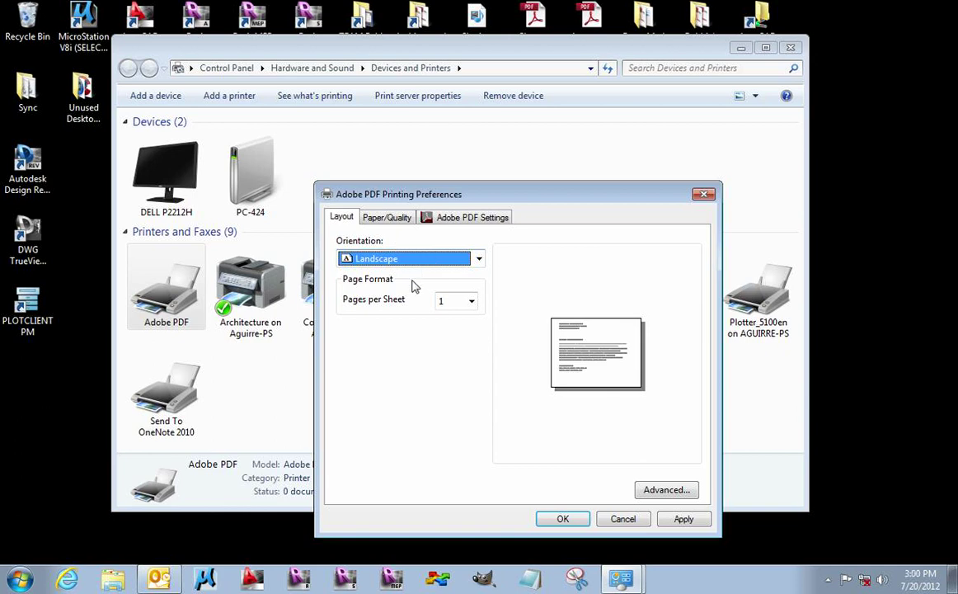
- Set the print quality to 300dpi in the Adobe PDF converter's advanced options
{"action": "left_click", "coordinate": [676, 491]}
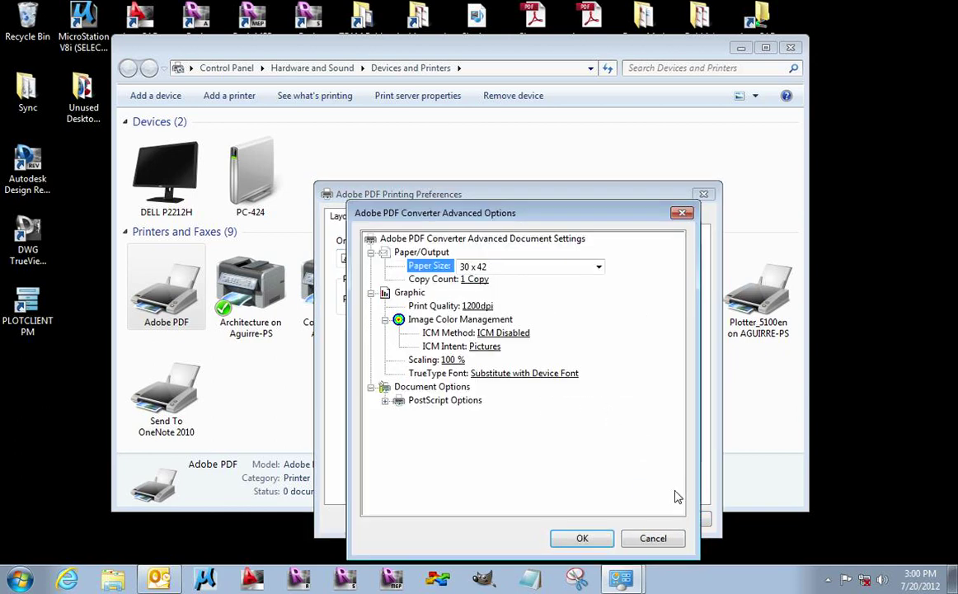
{"action": "left_click", "coordinate": [477, 307]}
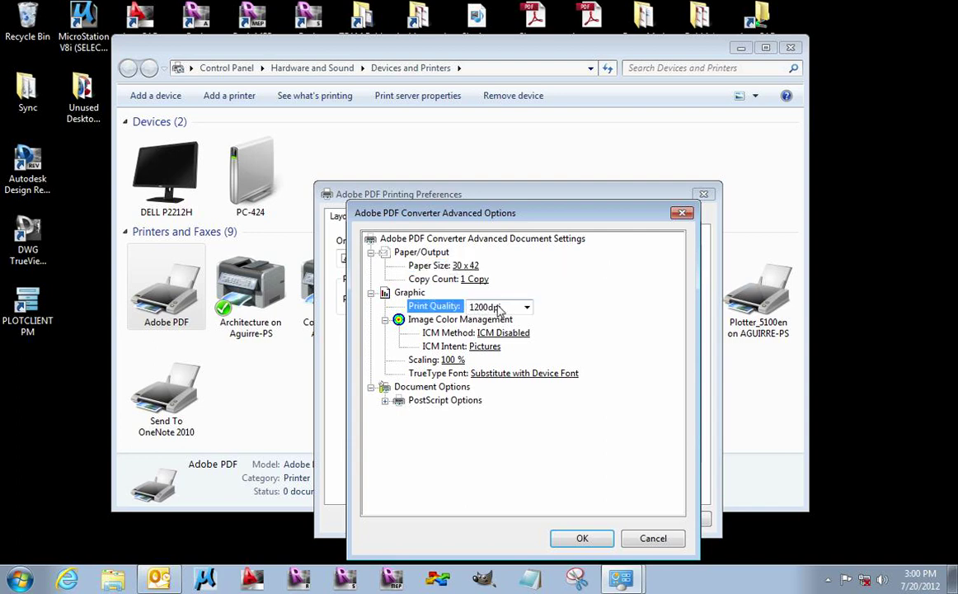
{"action": "left_click", "coordinate": [527, 307]}
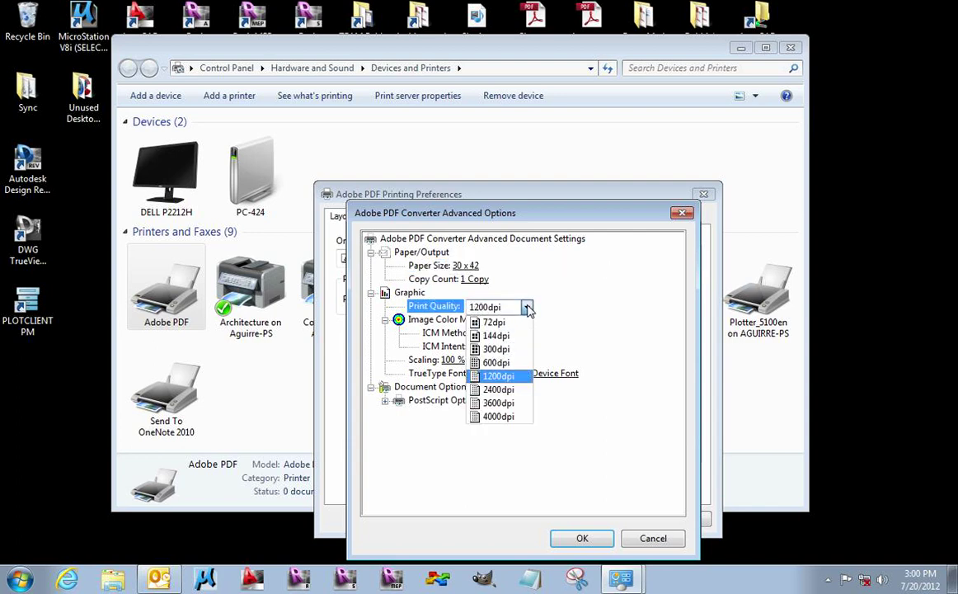
{"action": "left_click", "coordinate": [495, 349]}
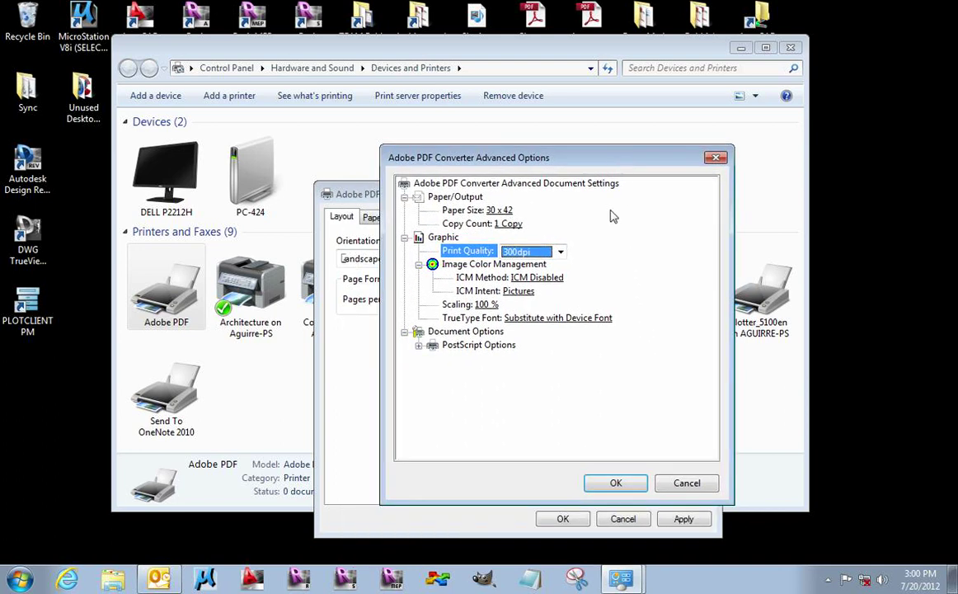
{"action": "left_click", "coordinate": [616, 483]}
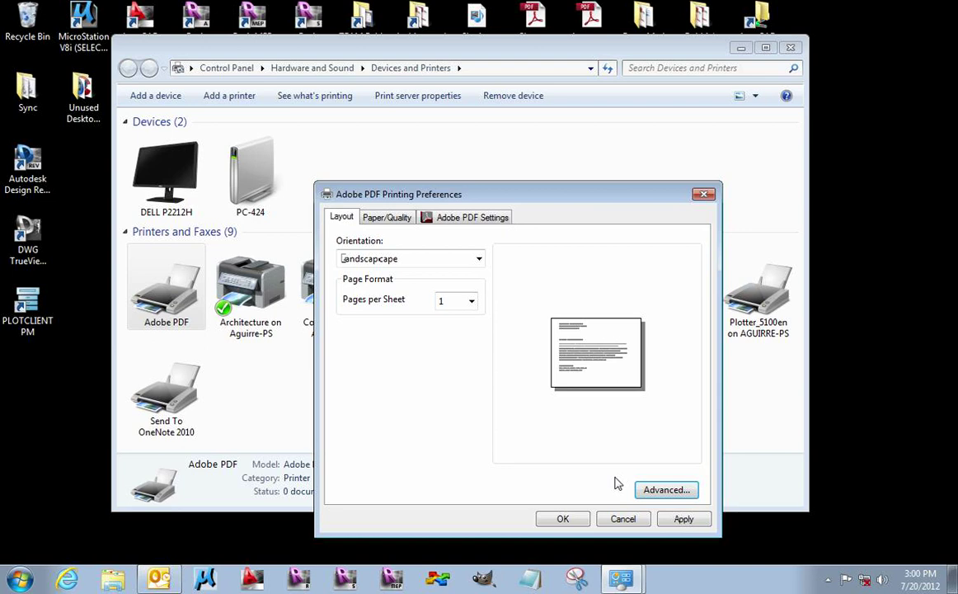
- Review the paper source, color and conversion settings, and apply the Adobe PDF printing preferences
{"action": "left_click", "coordinate": [404, 216]}
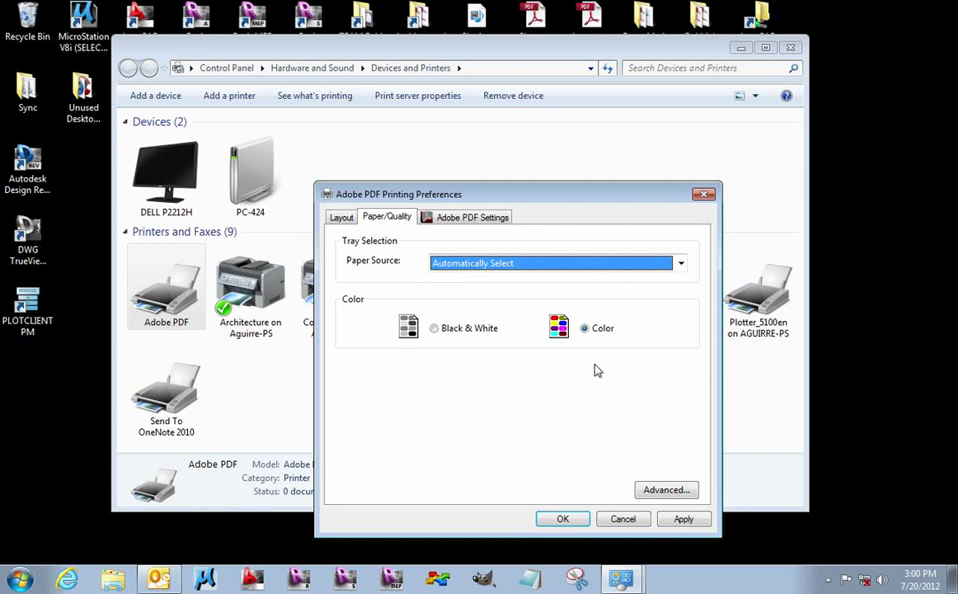
{"action": "left_click", "coordinate": [430, 216]}
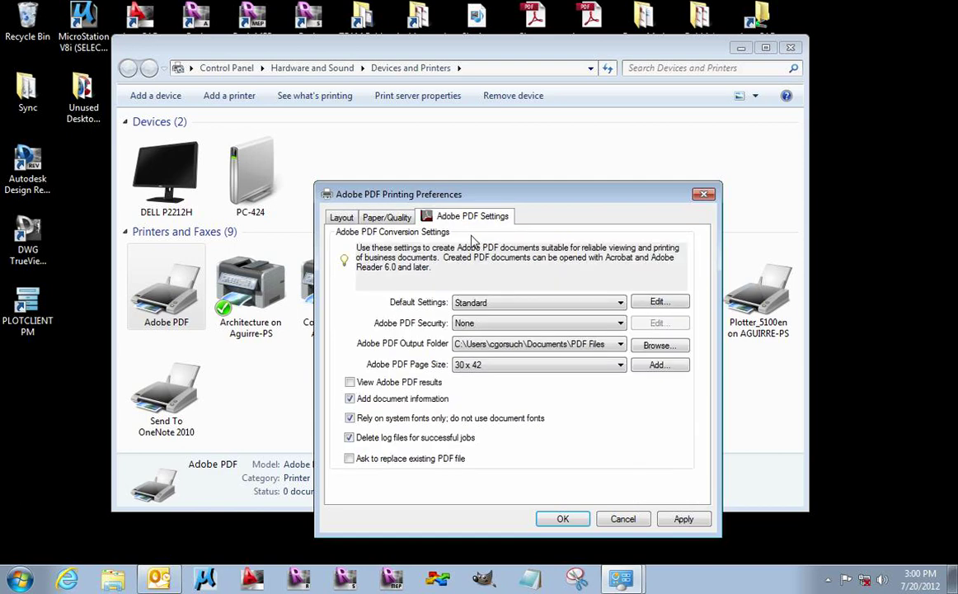
{"action": "left_click", "coordinate": [683, 518]}
{"action": "left_click", "coordinate": [562, 518]}
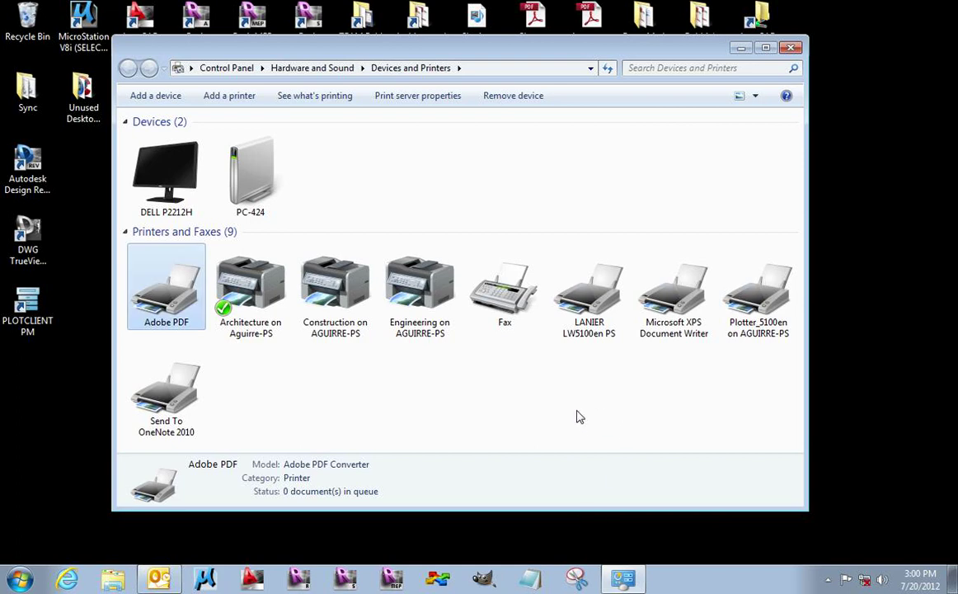
{"action": "left_click", "coordinate": [440, 409]}
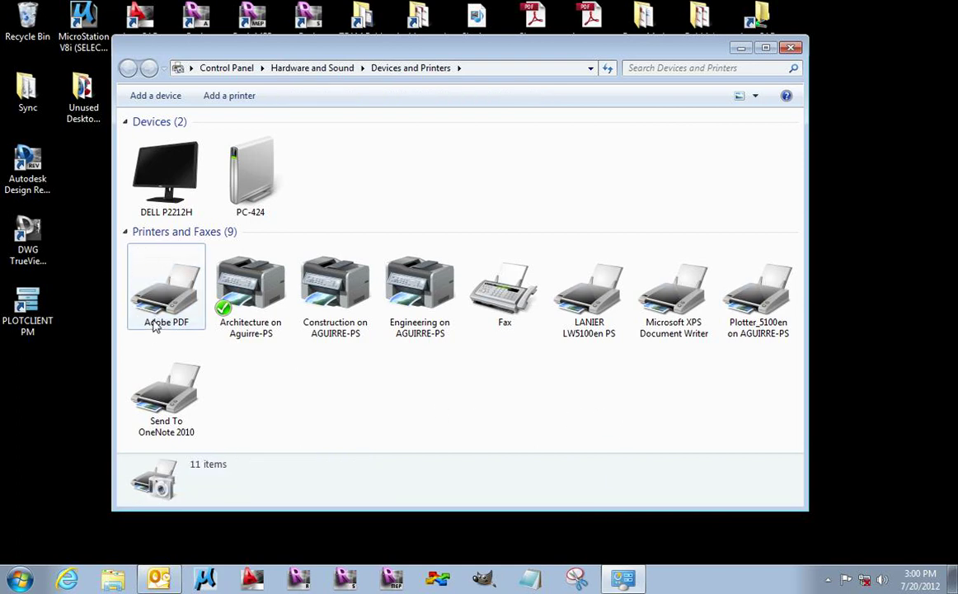